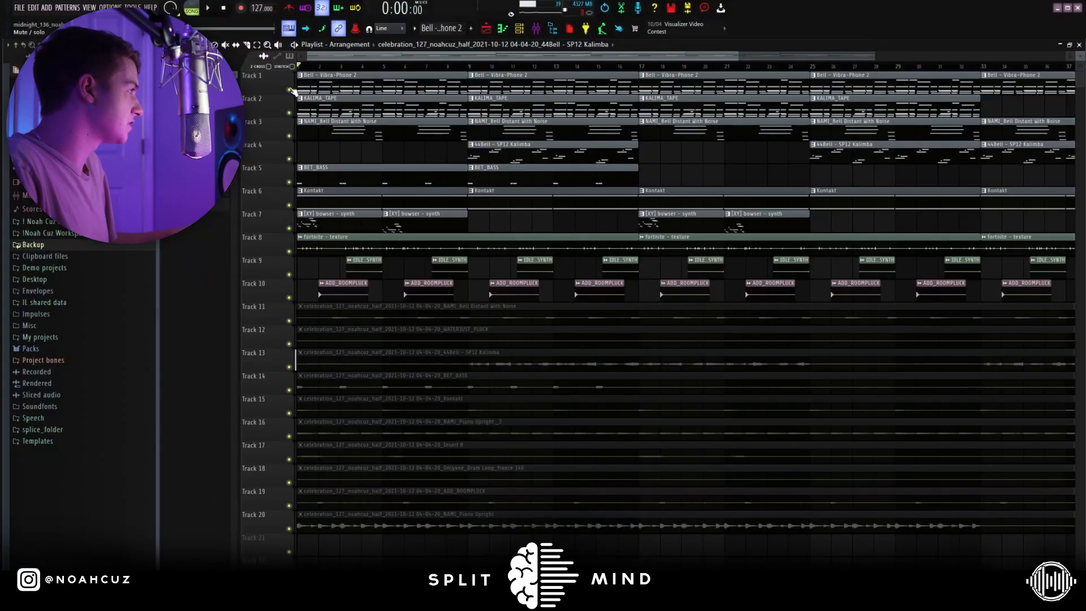
# Step: Solo Track 1, open the Bell - Vibra-Phone 2 pattern in the piano roll and play it
pyautogui.rightClick(645, 444)
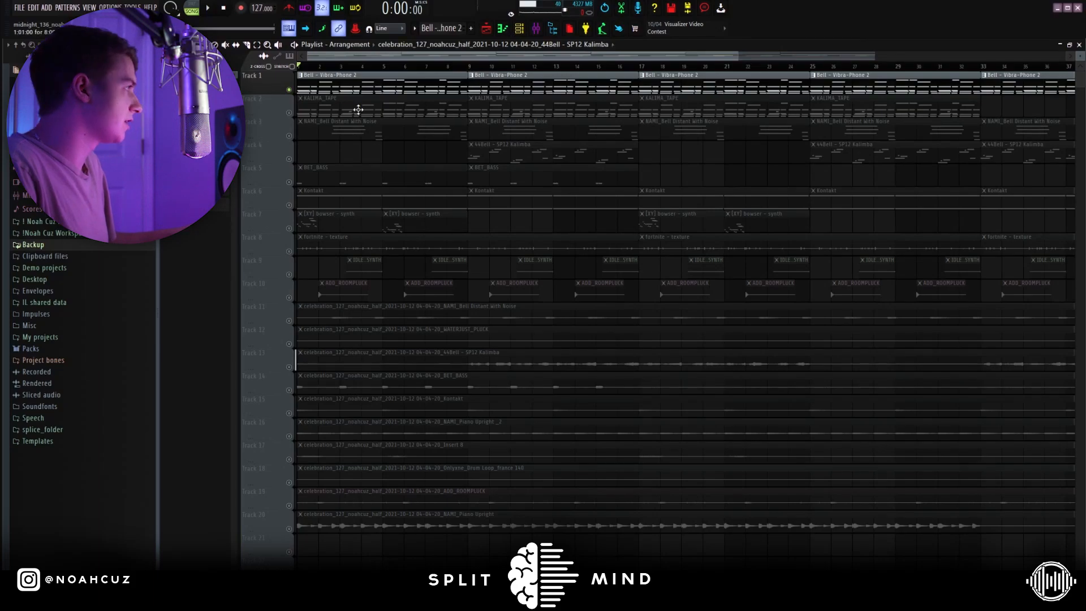
pyautogui.click(502, 28)
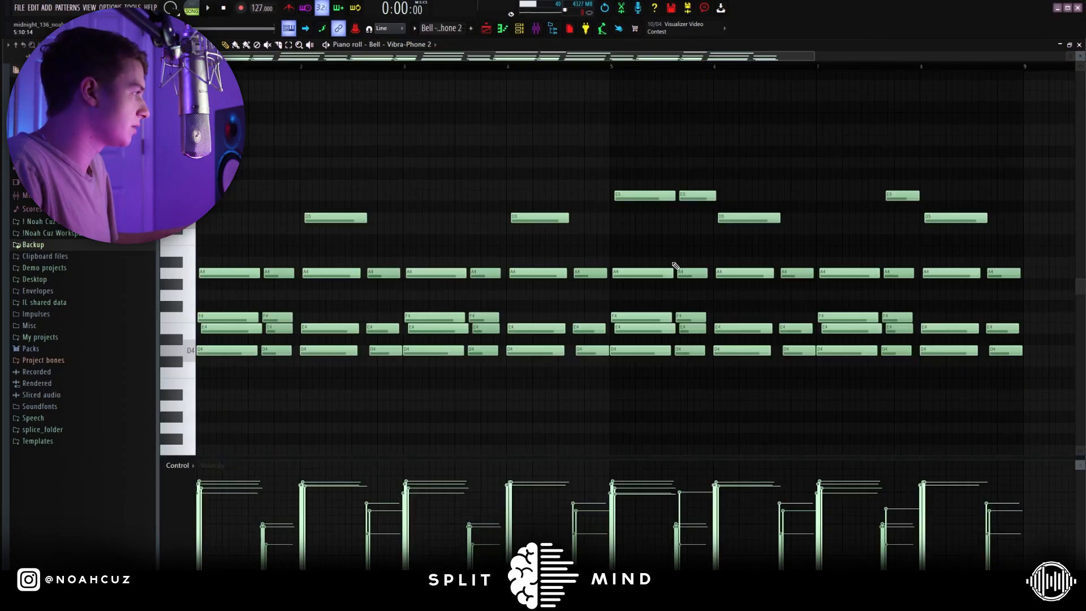
pyautogui.press('space')
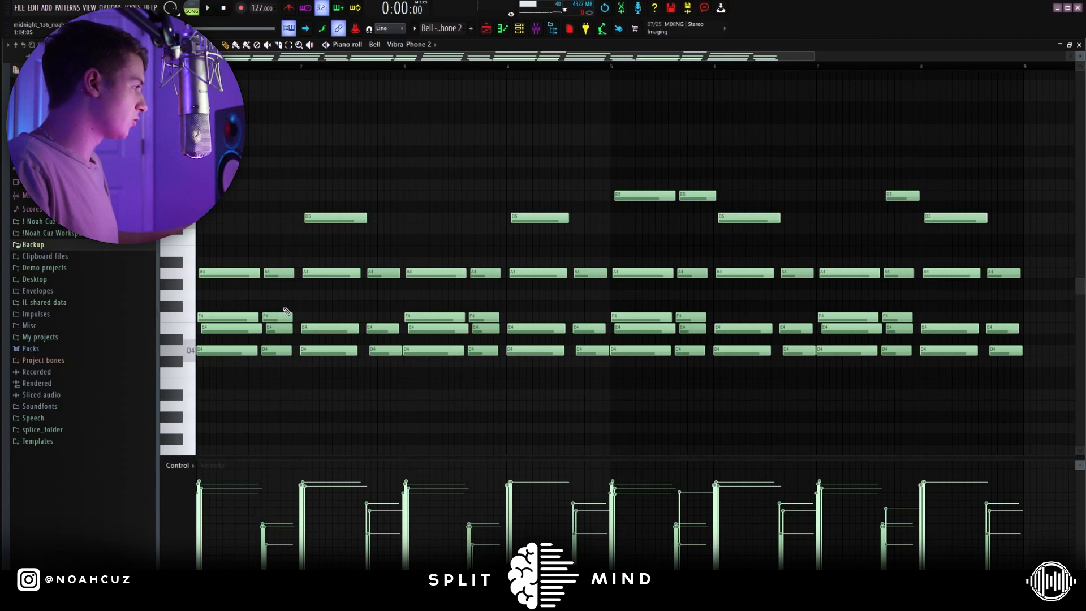
# Step: Highlight the chord groups in the first four bars of the Bell - Vibra-Phone 2 pattern one after another
pyautogui.moveTo(220, 258); pyautogui.dragTo(208, 400)
pyautogui.keyDown('ctrl'); pyautogui.click(248, 396); pyautogui.keyUp('ctrl')
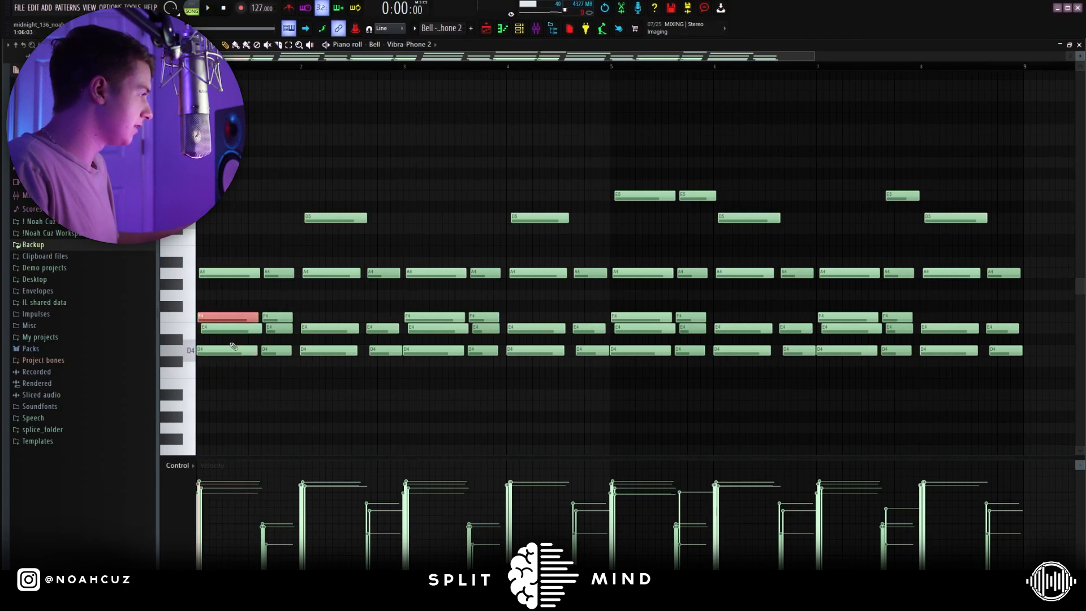
pyautogui.click(229, 330)
pyautogui.moveTo(235, 247); pyautogui.dragTo(294, 376)
pyautogui.click(339, 384)
pyautogui.moveTo(327, 247); pyautogui.dragTo(395, 381)
pyautogui.click(395, 381)
pyautogui.moveTo(277, 247); pyautogui.dragTo(289, 369)
pyautogui.moveTo(379, 252); pyautogui.dragTo(399, 387)
pyautogui.moveTo(483, 259); pyautogui.dragTo(501, 383)
pyautogui.moveTo(588, 258); pyautogui.dragTo(586, 378)
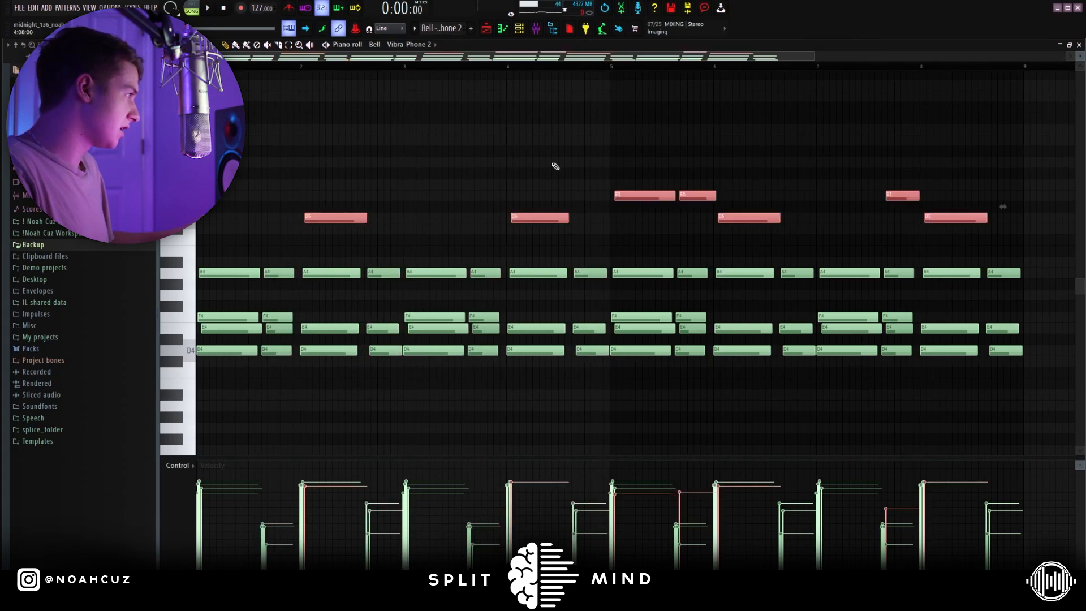
# Step: Clear the selection of the high melody notes and check the lower notes of the bar 5 chord
pyautogui.click(334, 218)
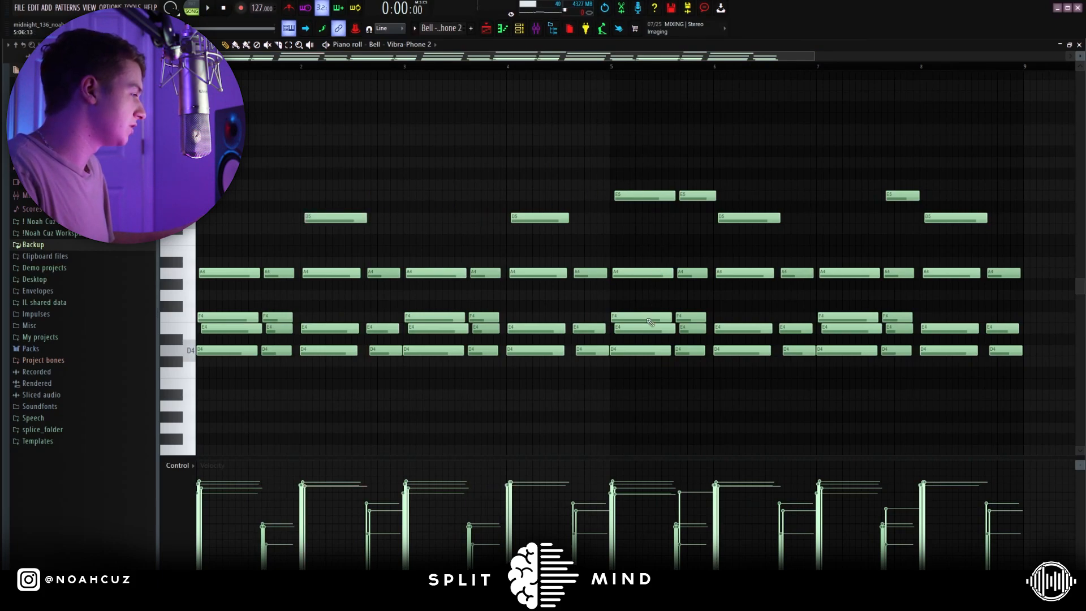
pyautogui.click(634, 351)
pyautogui.click(637, 329)
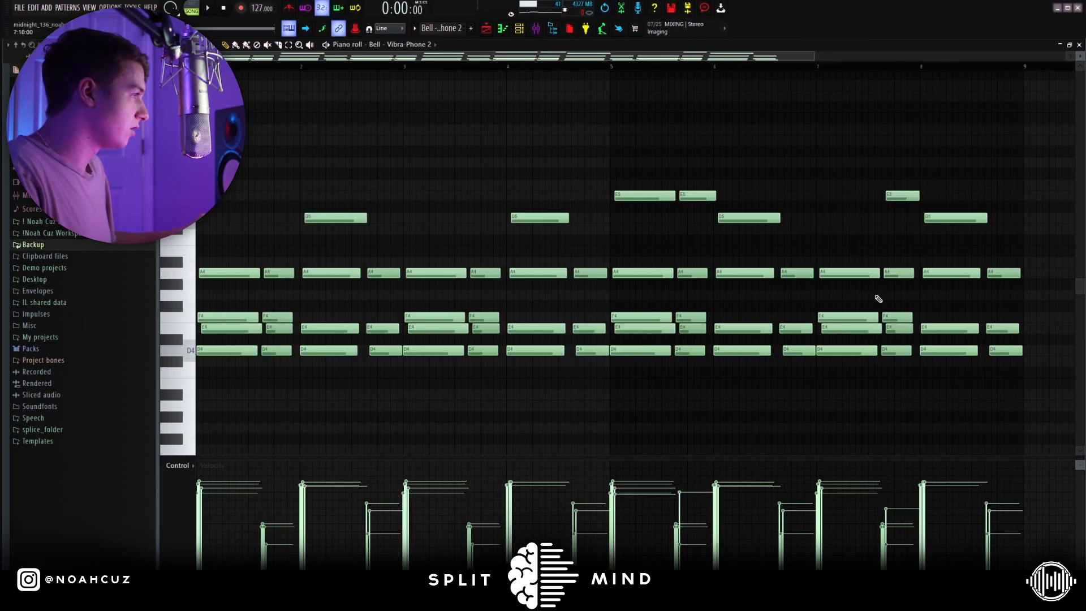
# Step: Preview the strum and randomizer tools on the Bell - Vibra-Phone 2 notes and close both without applying them
pyautogui.hotkey('alt', 's')
pyautogui.click(935, 191)
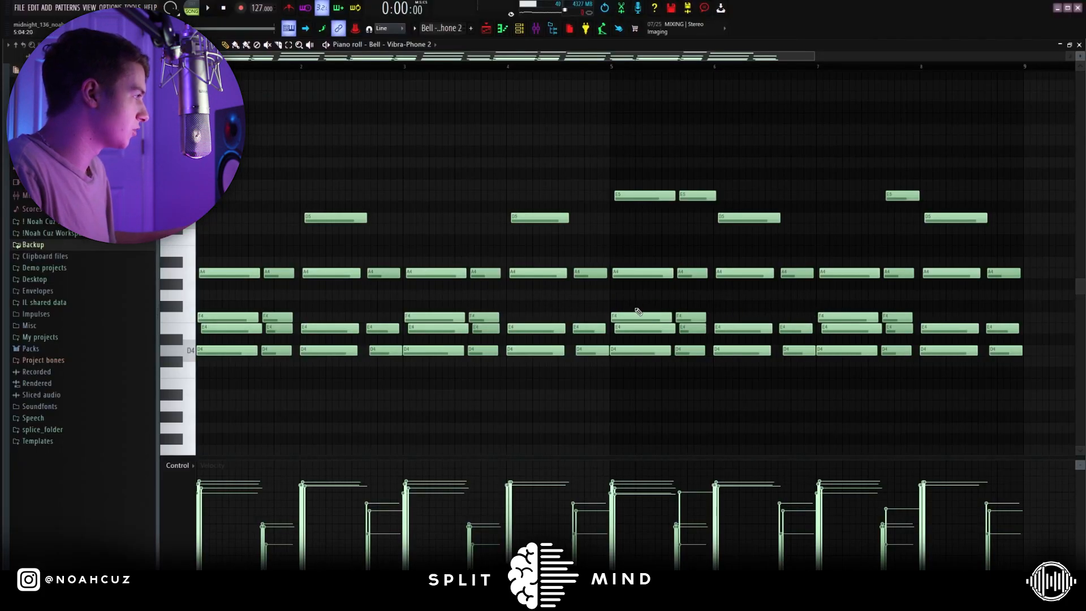
pyautogui.hotkey('alt', 'r')
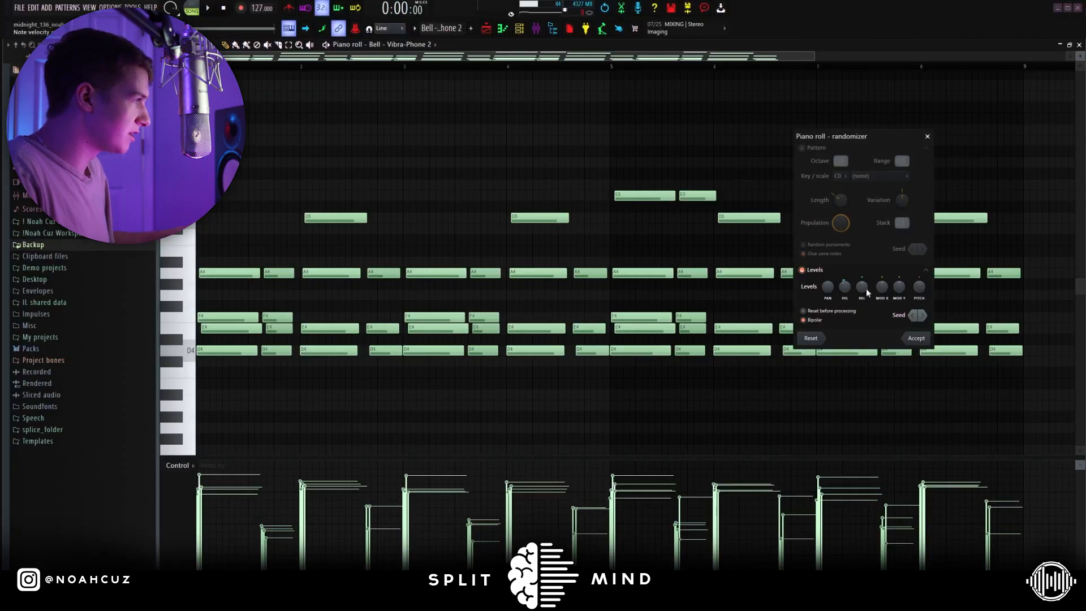
pyautogui.click(927, 136)
# Step: Open the Pro-Q 3 equalizer of the NAMI_Piano Upright mixer track
pyautogui.press('F9')
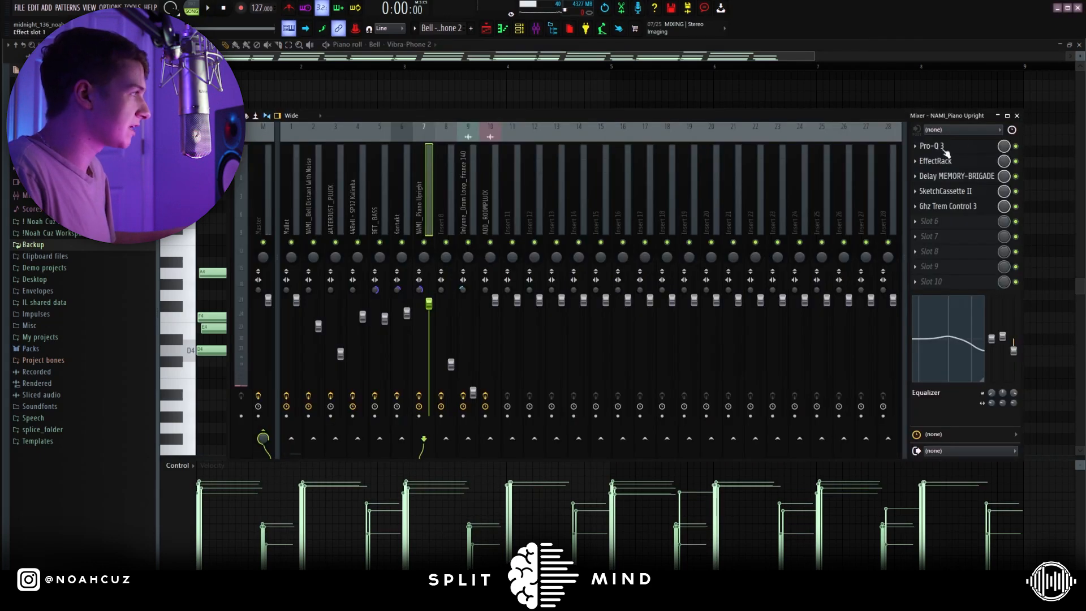
pyautogui.click(954, 148)
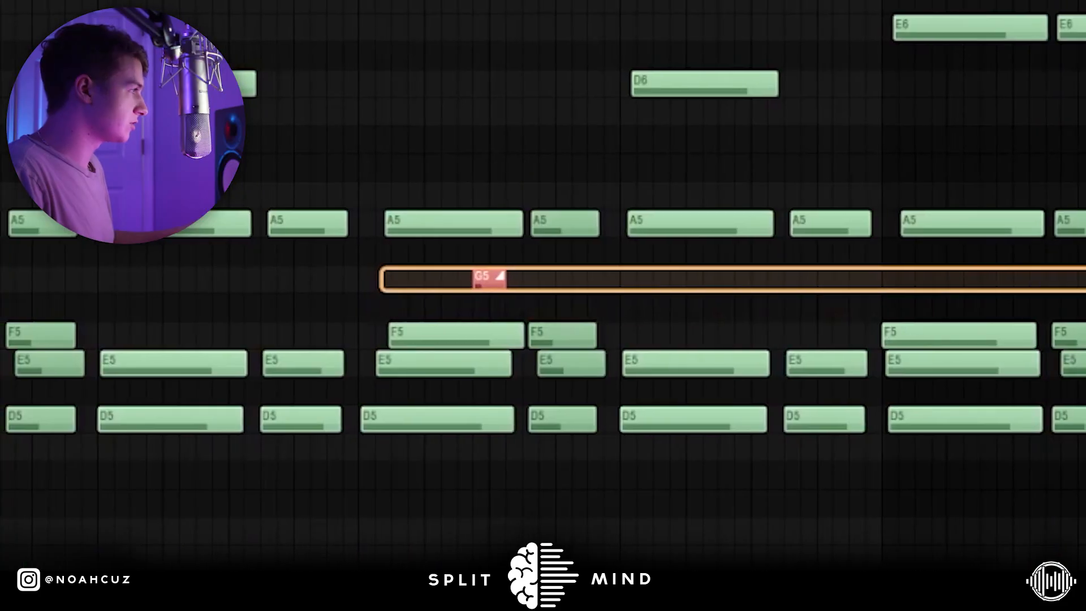
# Step: Select the two short G5 slide notes in the KALIMA_TAPE pattern and open Pro-Q 3 on the Mallet mixer track
pyautogui.moveTo(463, 273); pyautogui.dragTo(576, 289)
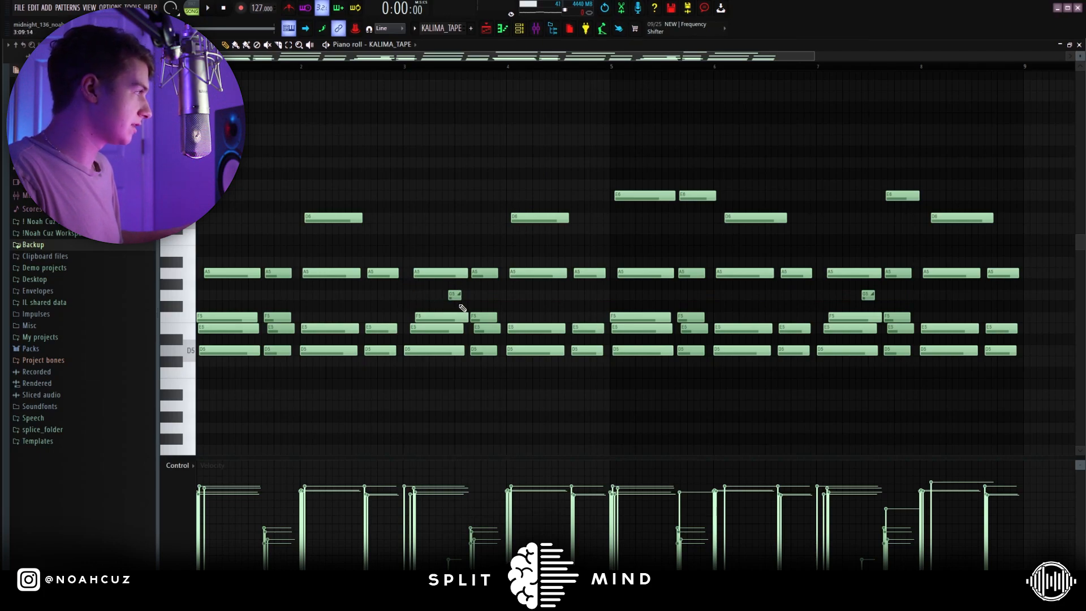
pyautogui.moveTo(546, 309); pyautogui.dragTo(891, 310)
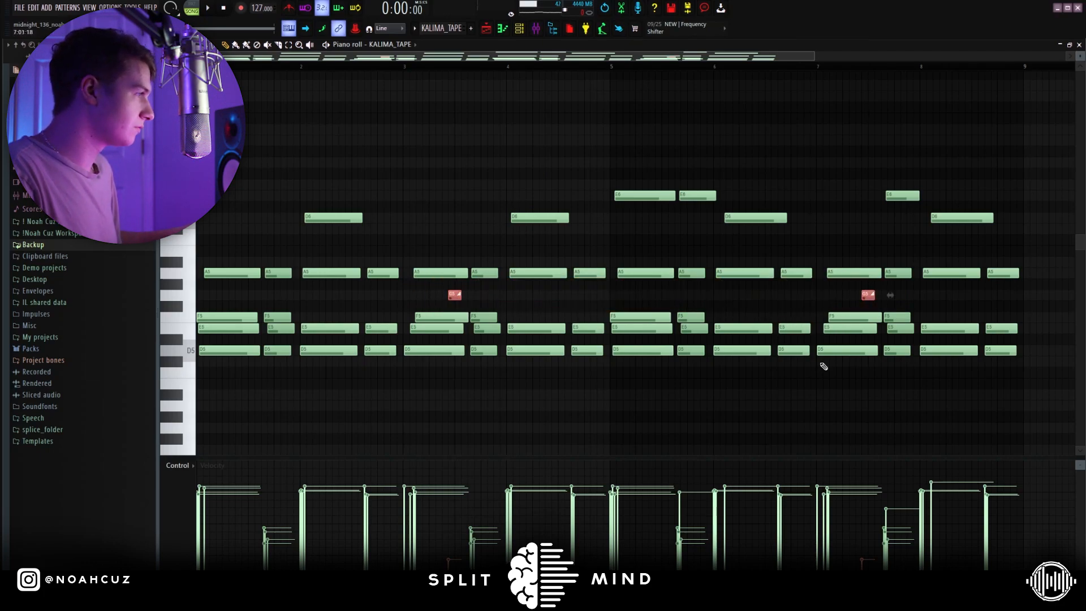
pyautogui.press('F9')
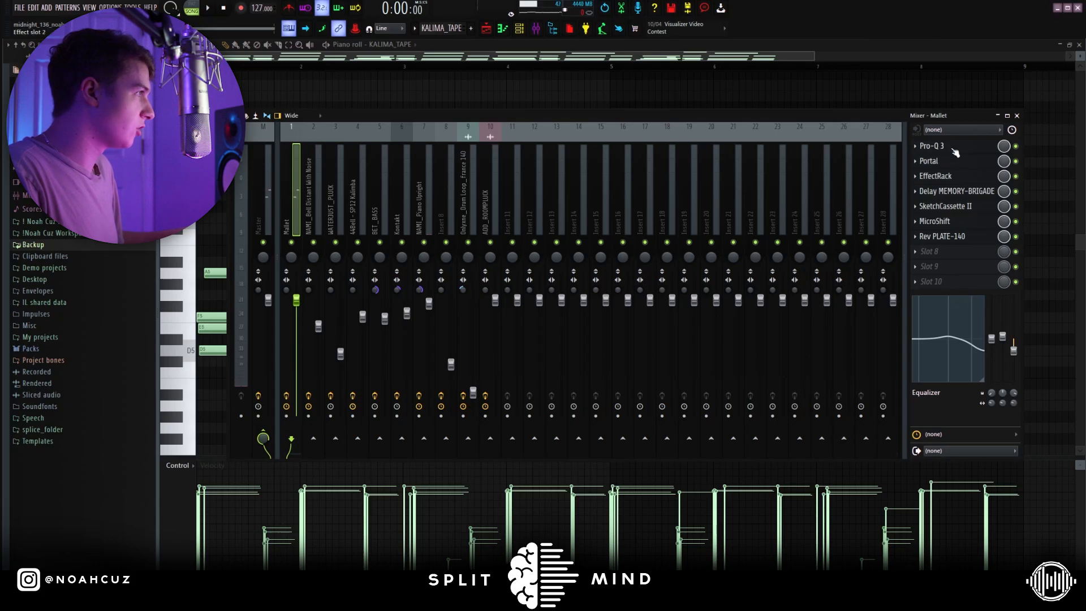
pyautogui.click(952, 150)
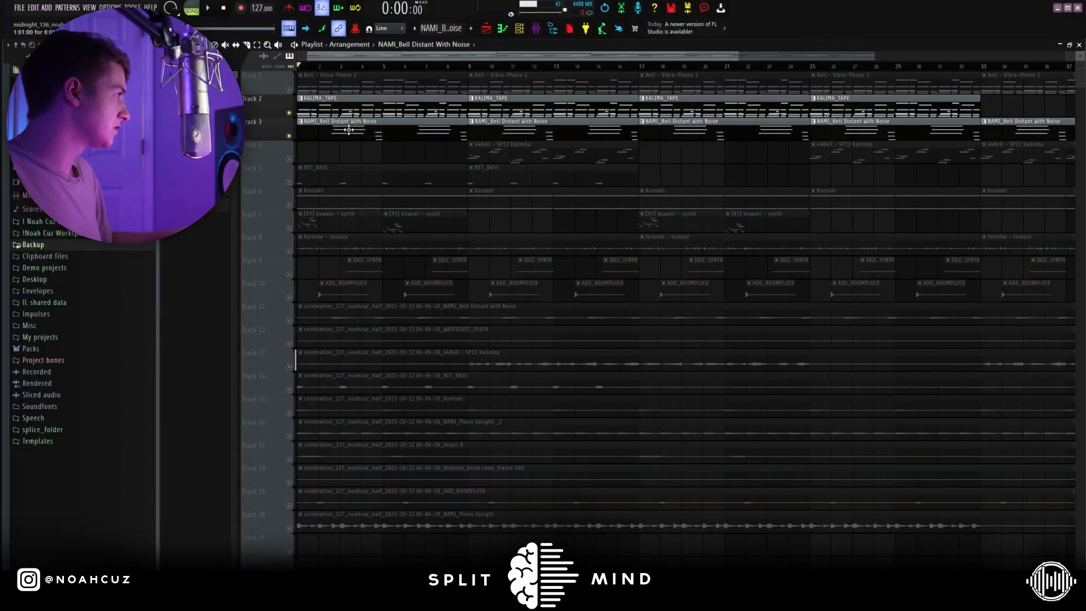
# Step: Open the NAMI_Bell Distant With Noise pattern in the piano roll and play it
pyautogui.doubleClick(349, 129)
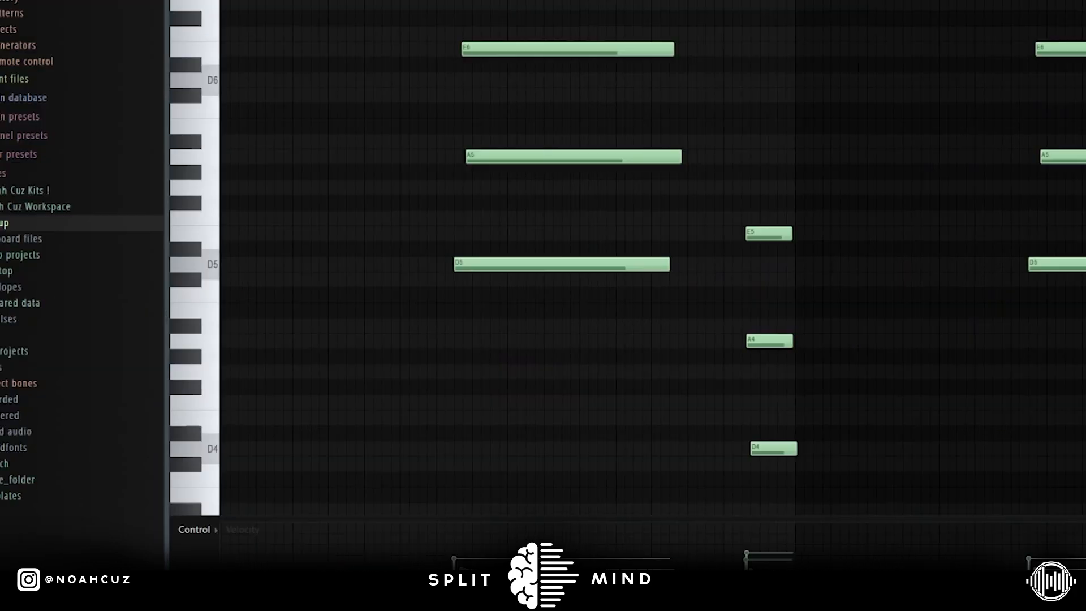
pyautogui.press('space')
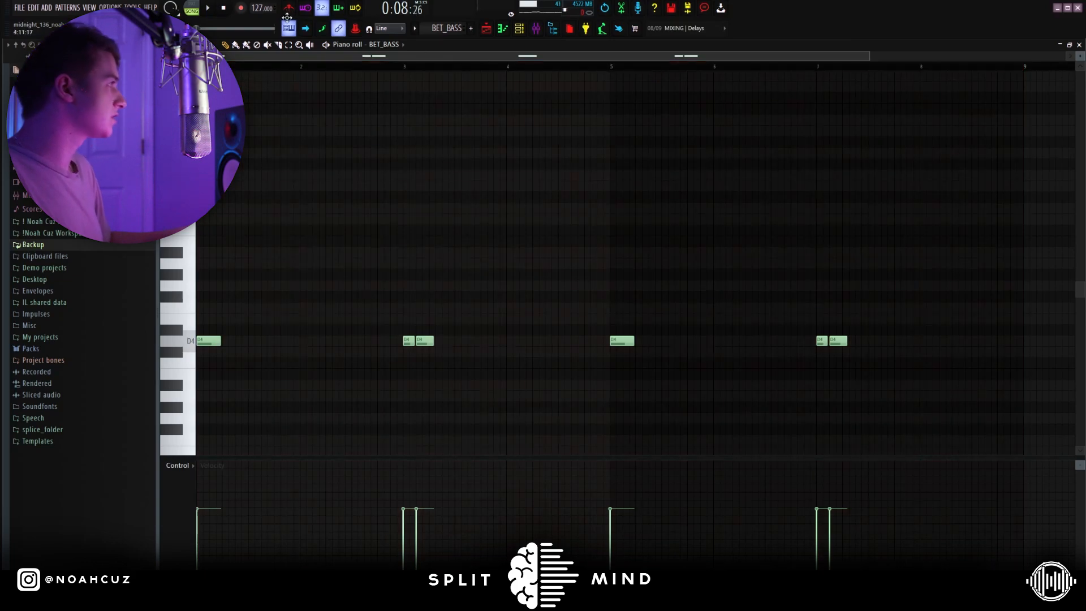
# Step: Play the BET_BASS pattern and examine the low shelf and low boost bands of its Pro-Q 3 equalizer
pyautogui.press('space')
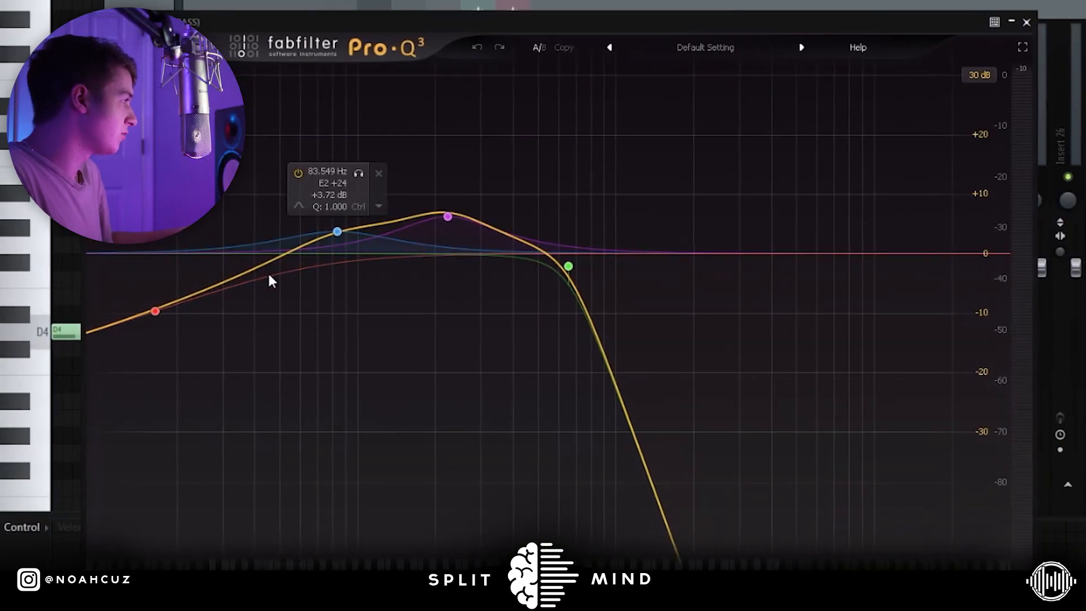
pyautogui.moveTo(137, 308); pyautogui.dragTo(158, 309)
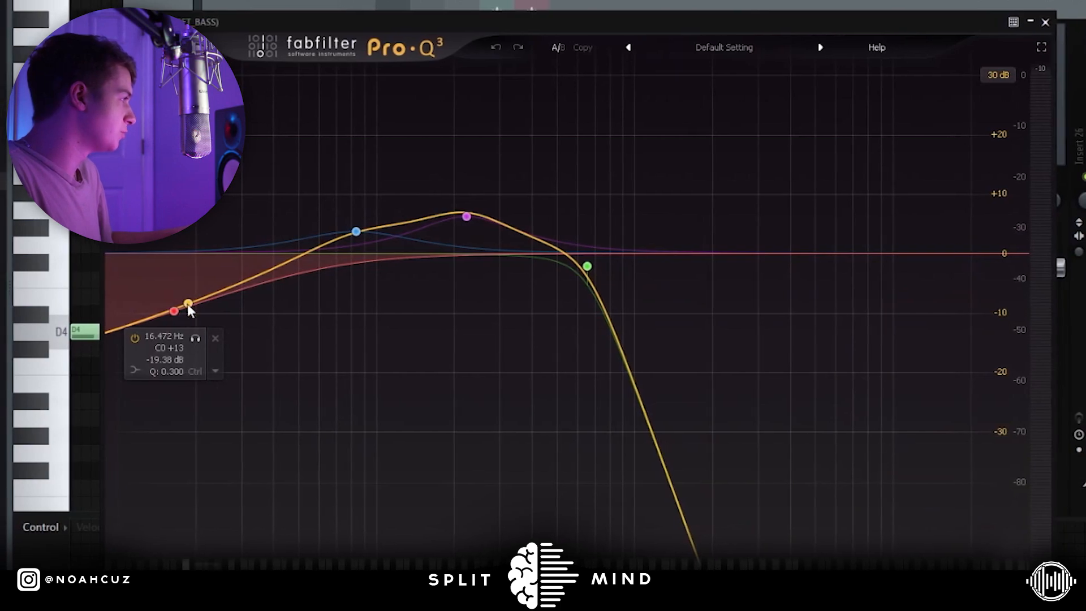
pyautogui.click(365, 232)
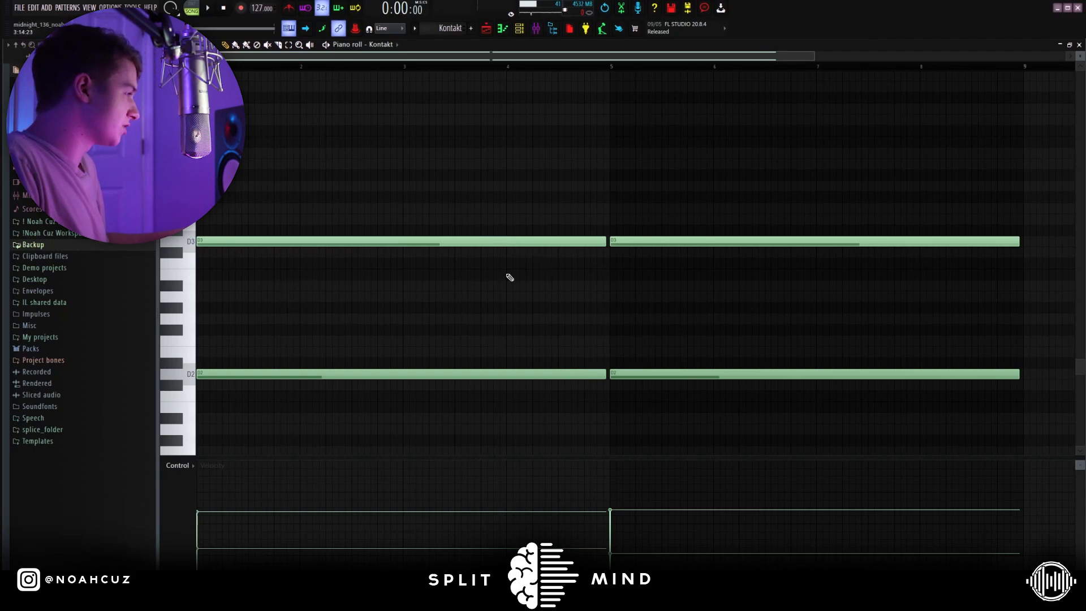
# Step: Play the Kontakt pattern and close its SketchCassette II effect window after viewing the settings
pyautogui.press('space')
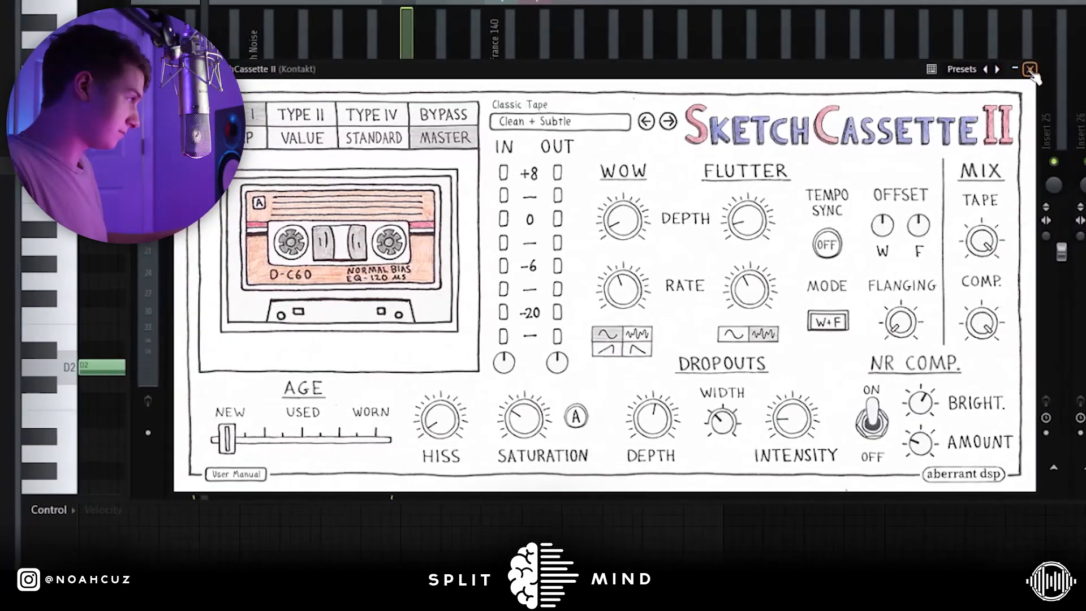
pyautogui.click(1030, 70)
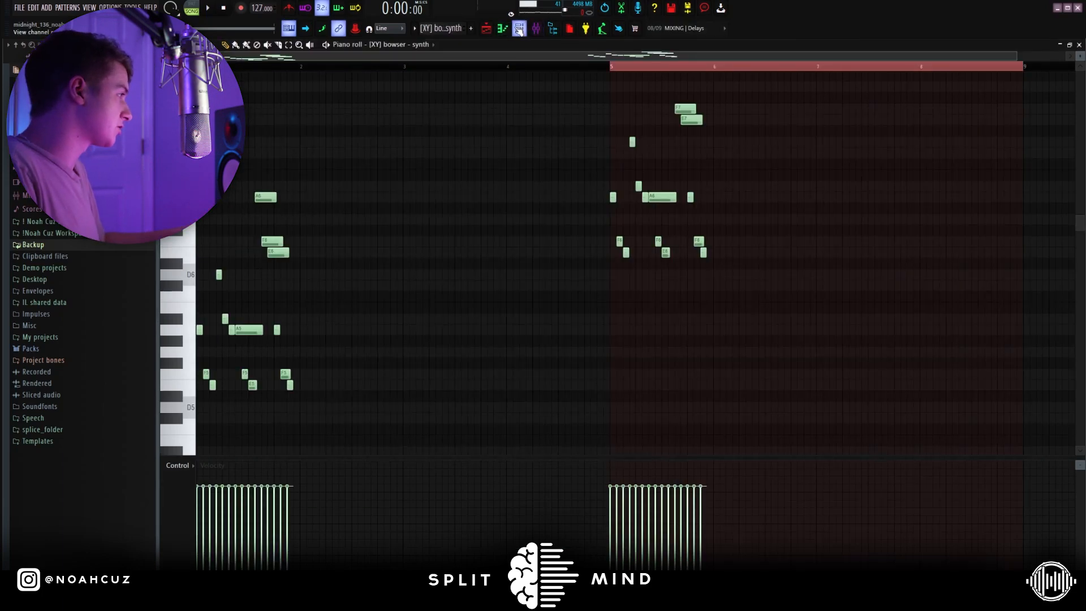
# Step: Bring up the channel rack for the [XY] bowser - synth pattern, check its notes and play it
pyautogui.click(518, 28)
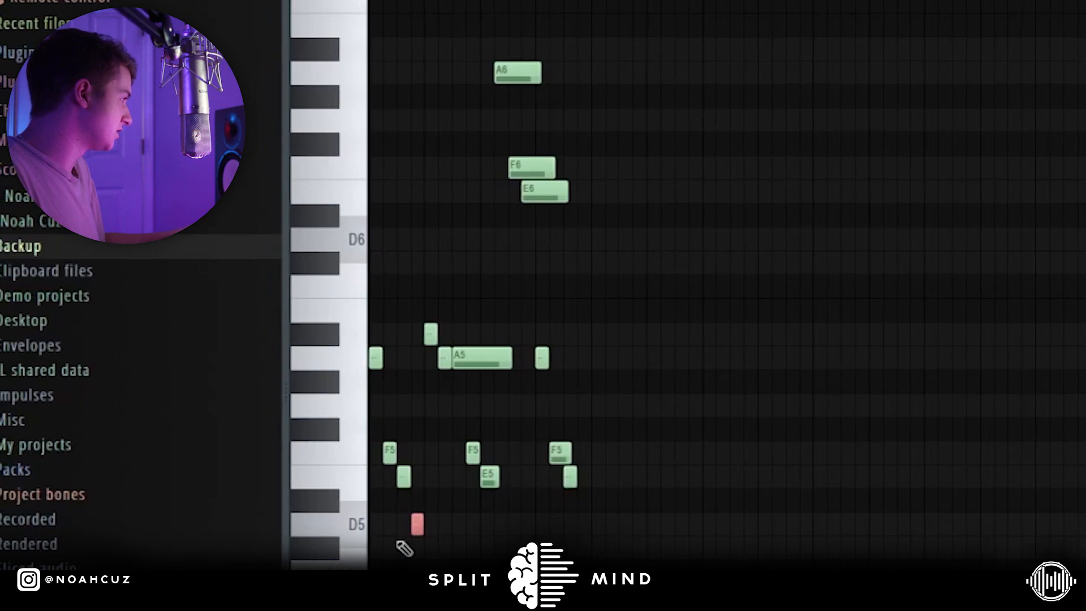
pyautogui.keyDown('ctrl'); pyautogui.click(647, 440); pyautogui.keyUp('ctrl')
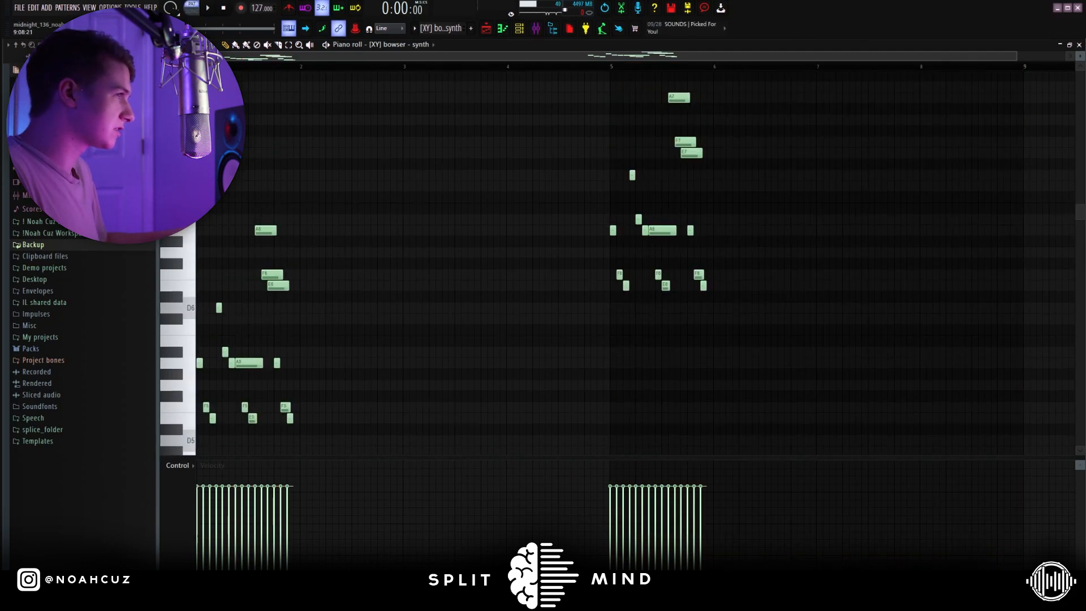
pyautogui.press('space')
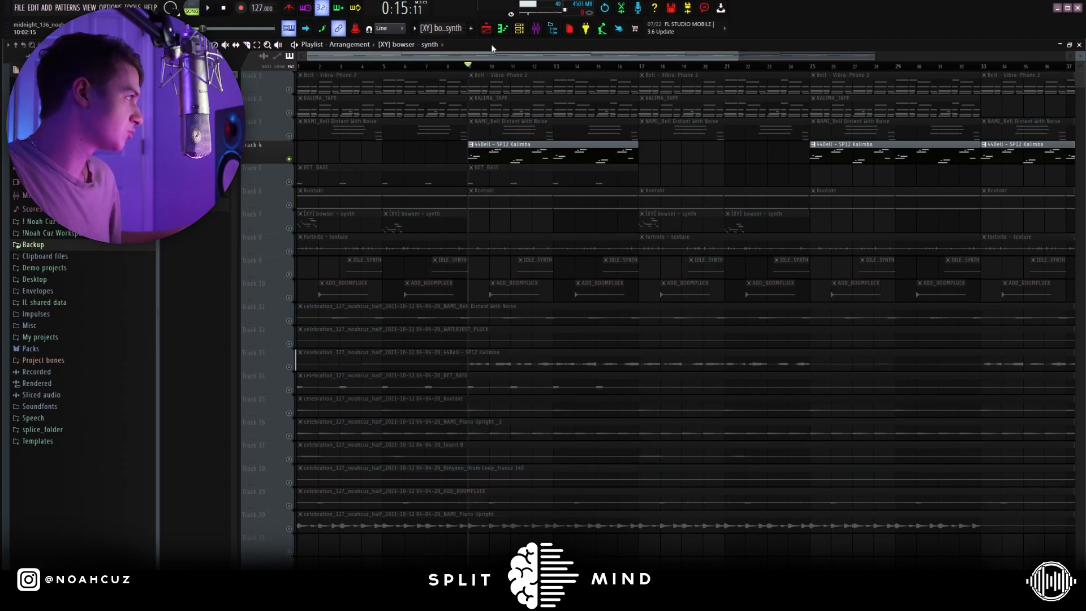
# Step: Open the 44Bell - SP12 Kalimba pattern in the piano roll and play it
pyautogui.doubleClick(513, 147)
pyautogui.moveTo(623, 55); pyautogui.dragTo(461, 57)
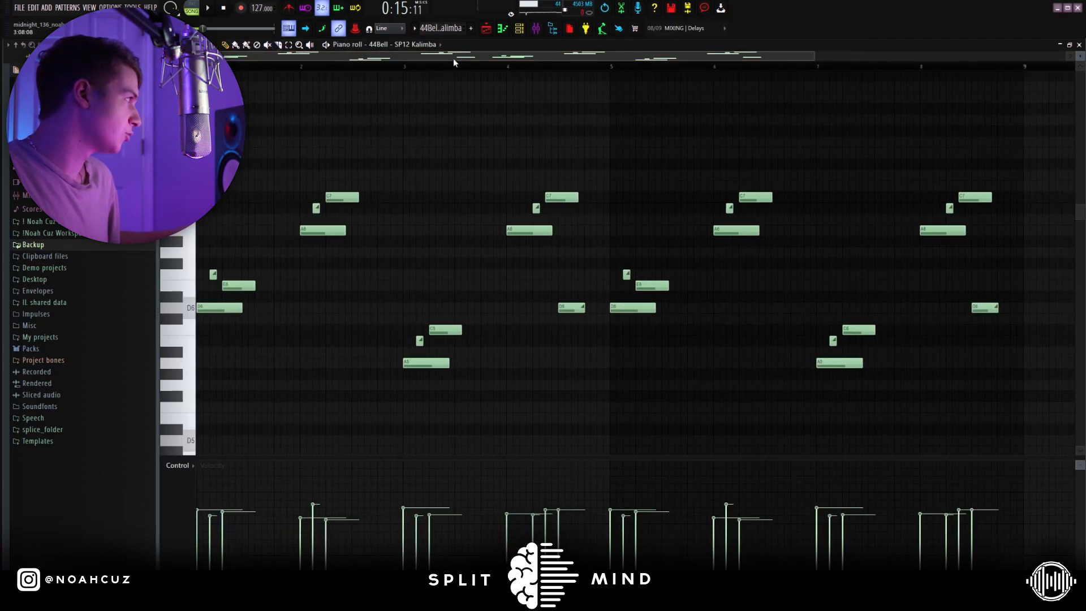
pyautogui.press('space')
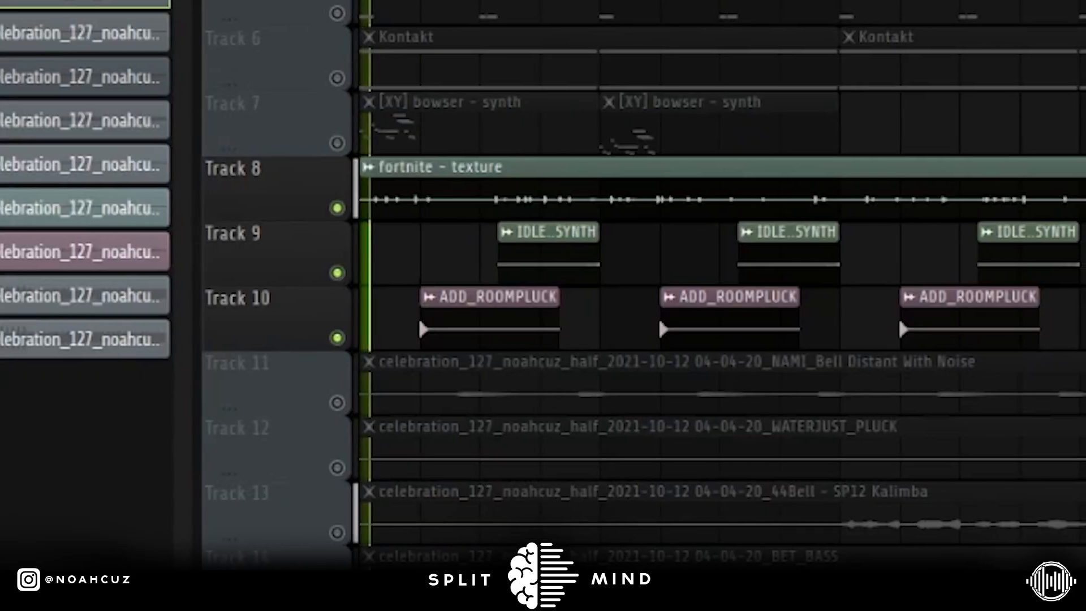
# Step: Listen to the soloed fortnite texture, IDLE synth and ADD_ROOMPLUCK clips on Tracks 8 to 10
pyautogui.press('space')
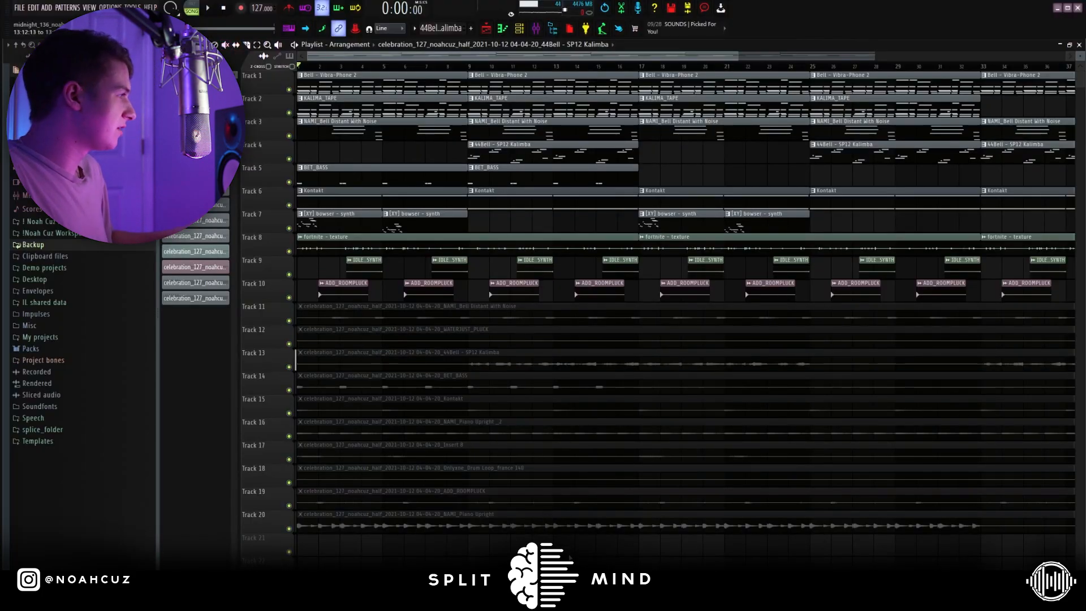
# Step: Switch the playlist to Arrangement_2
pyautogui.scroll(-1, 606, 500)
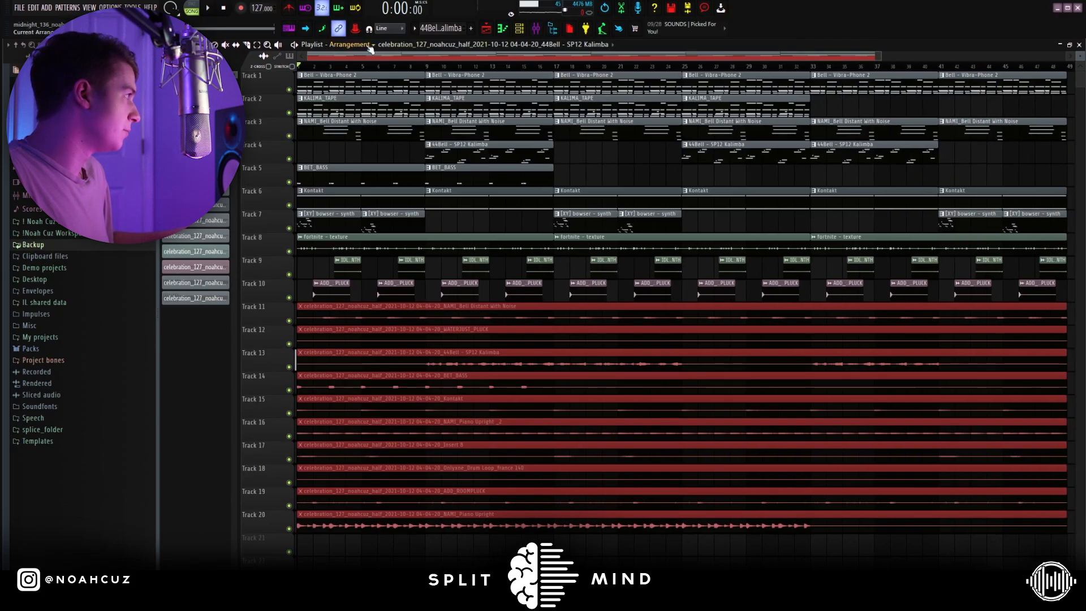
pyautogui.click(350, 74)
pyautogui.scroll(-2, 1035, 109)
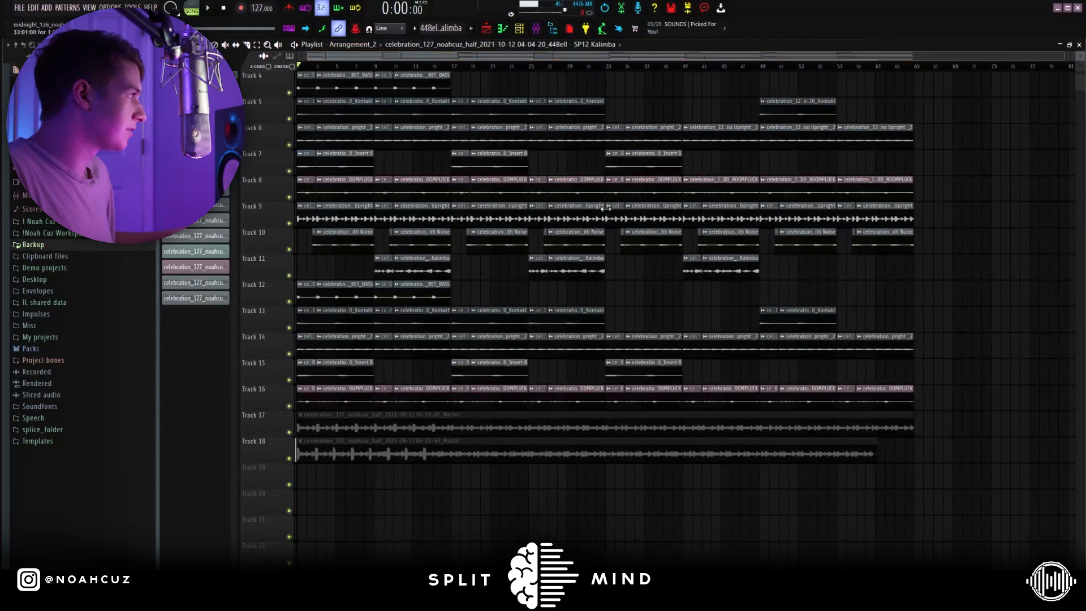
# Step: Select the clips in the first two bars across the tracks of Arrangement_2
pyautogui.moveTo(911, 56); pyautogui.dragTo(471, 59)
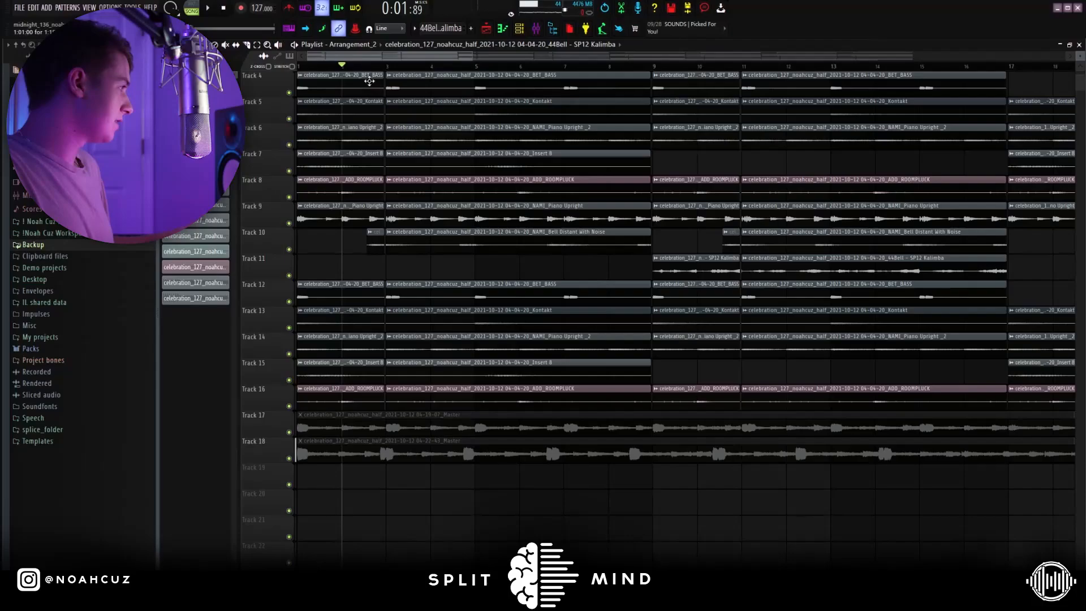
pyautogui.moveTo(368, 80); pyautogui.dragTo(341, 397)
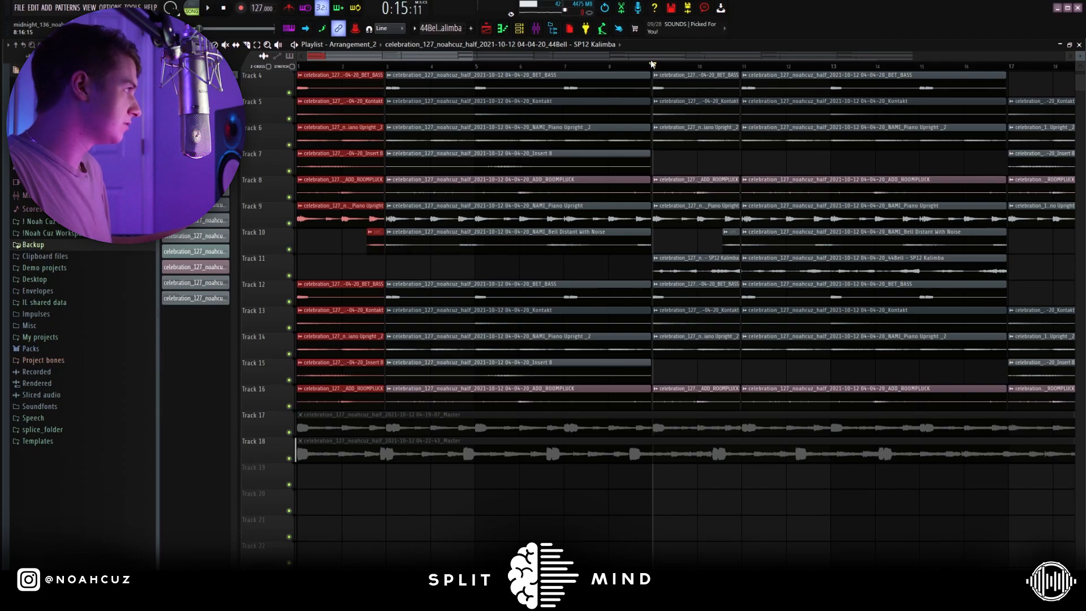
pyautogui.moveTo(469, 58); pyautogui.dragTo(850, 72)
pyautogui.moveTo(517, 67); pyautogui.dragTo(580, 69)
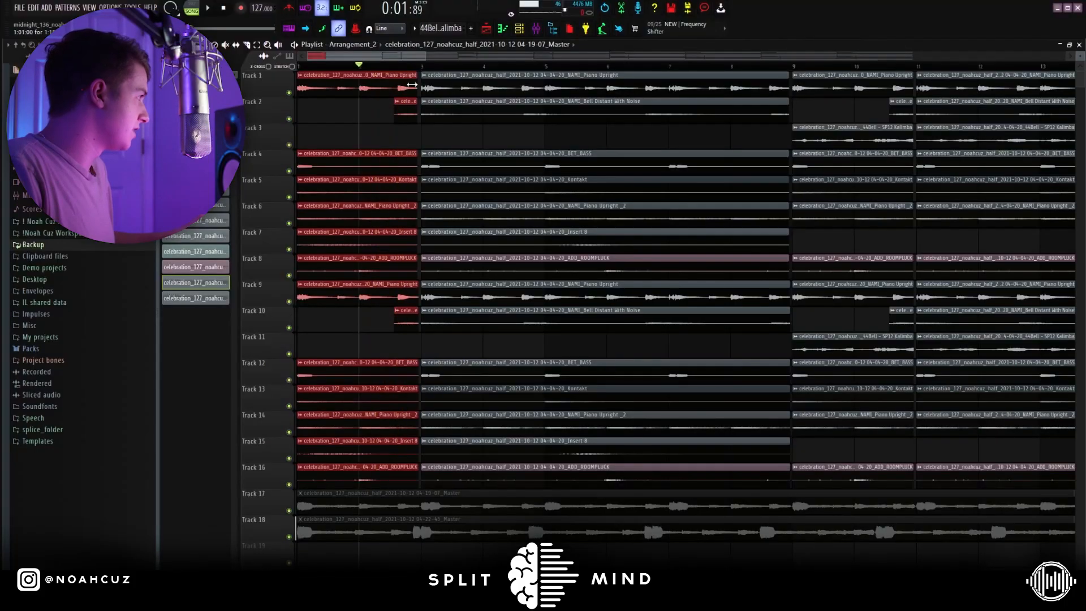
pyautogui.moveTo(411, 85); pyautogui.dragTo(415, 86)
# Step: Play Arrangement_2 and solo the 44Bell - SP12 Kalimba audio on Track 11
pyautogui.press('space')
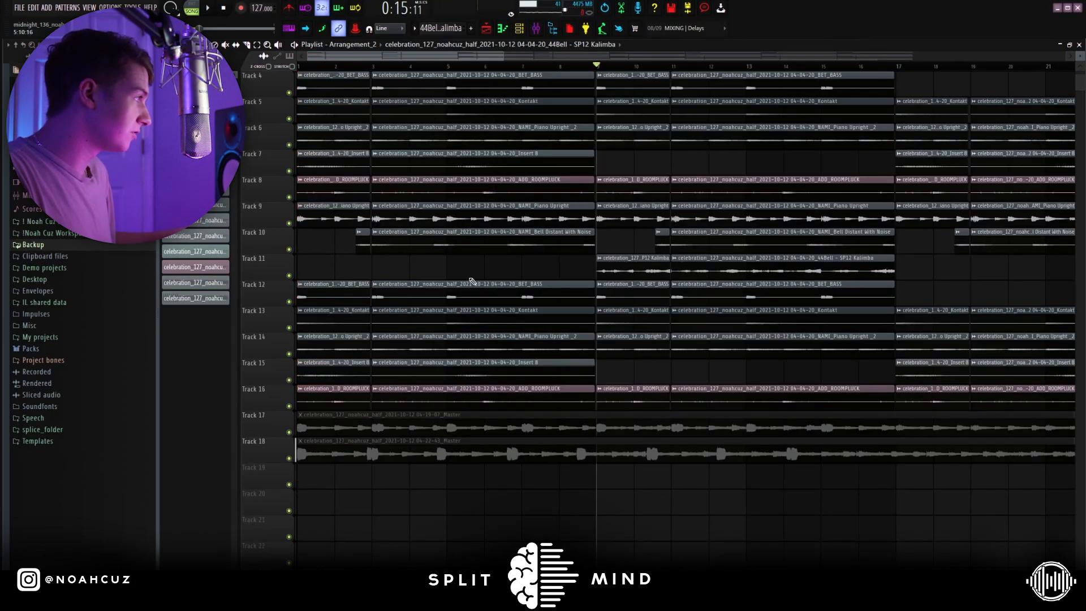
pyautogui.rightClick(289, 276)
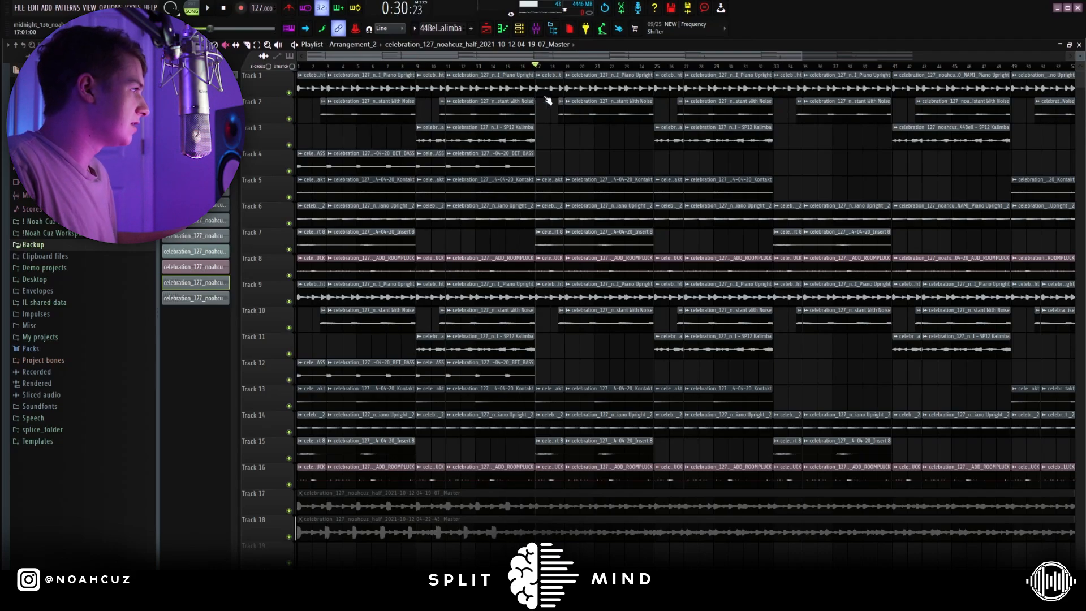
# Step: Look through the rest of Arrangement_2 along the timeline to review how the duplicated stems are arranged
pyautogui.moveTo(769, 115); pyautogui.dragTo(765, 117)
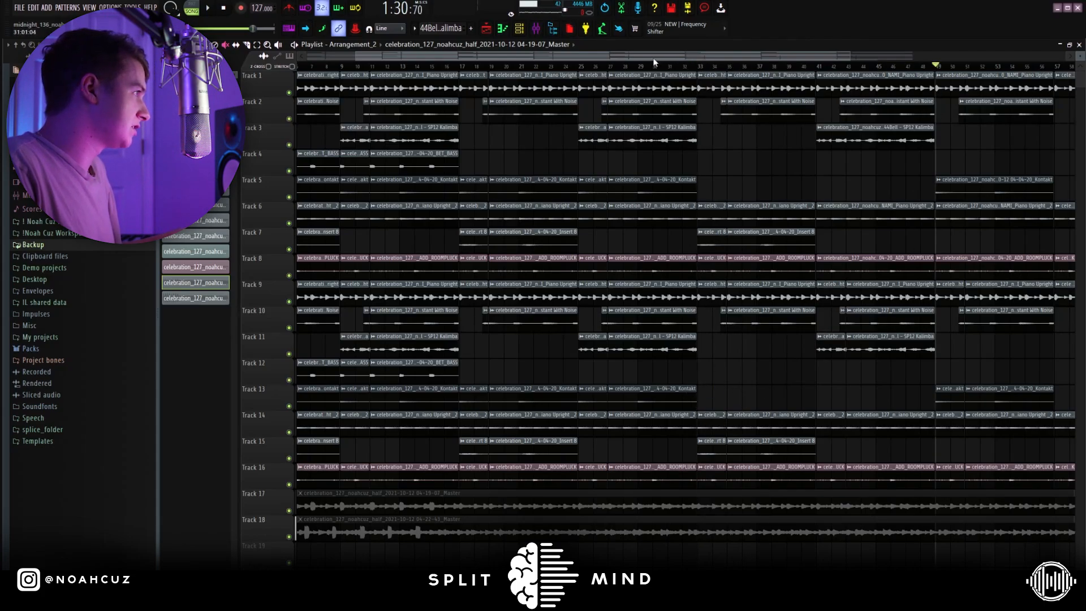
pyautogui.moveTo(654, 57); pyautogui.dragTo(749, 58)
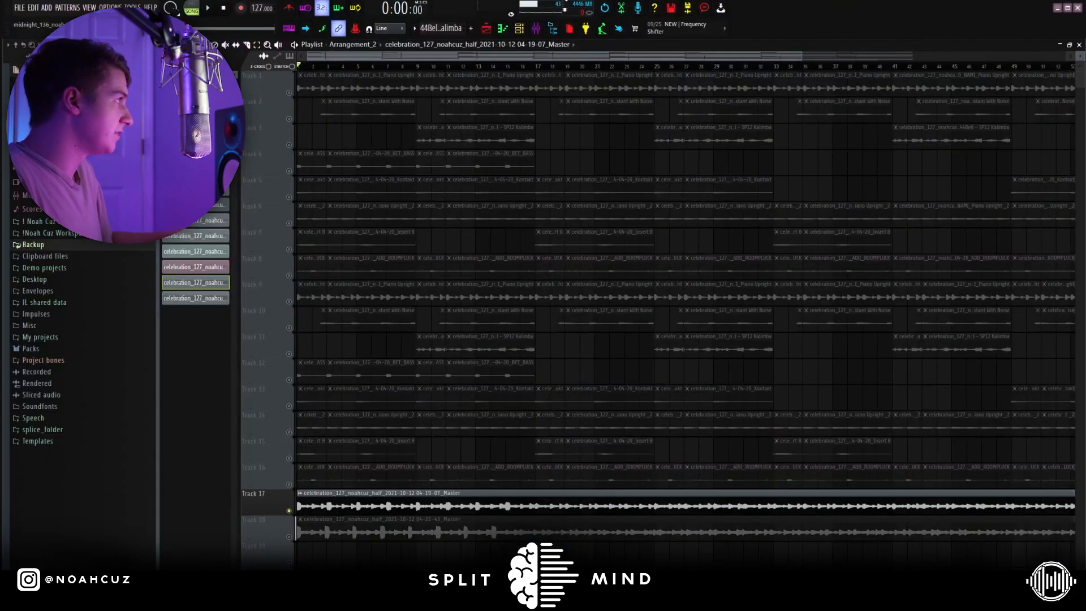
# Step: Review the Master channel's Ghz Midside Matrix 3, bx_2098 EQ, Fruity parametric EQ 2 and TR5 Classic Clipper settings in the mixer, closing the clipper
pyautogui.click(536, 27)
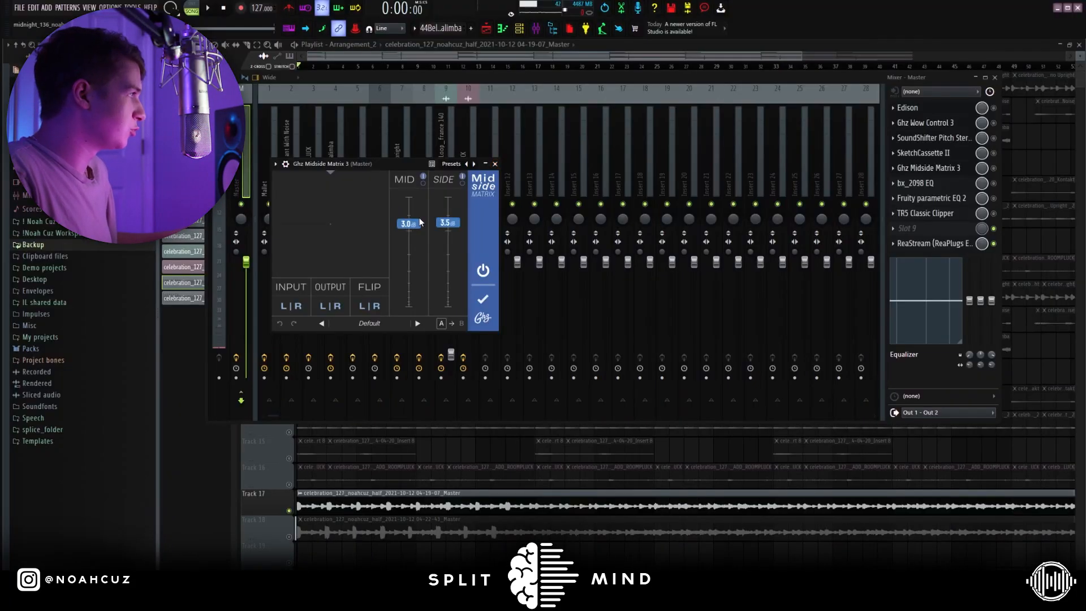
pyautogui.click(916, 182)
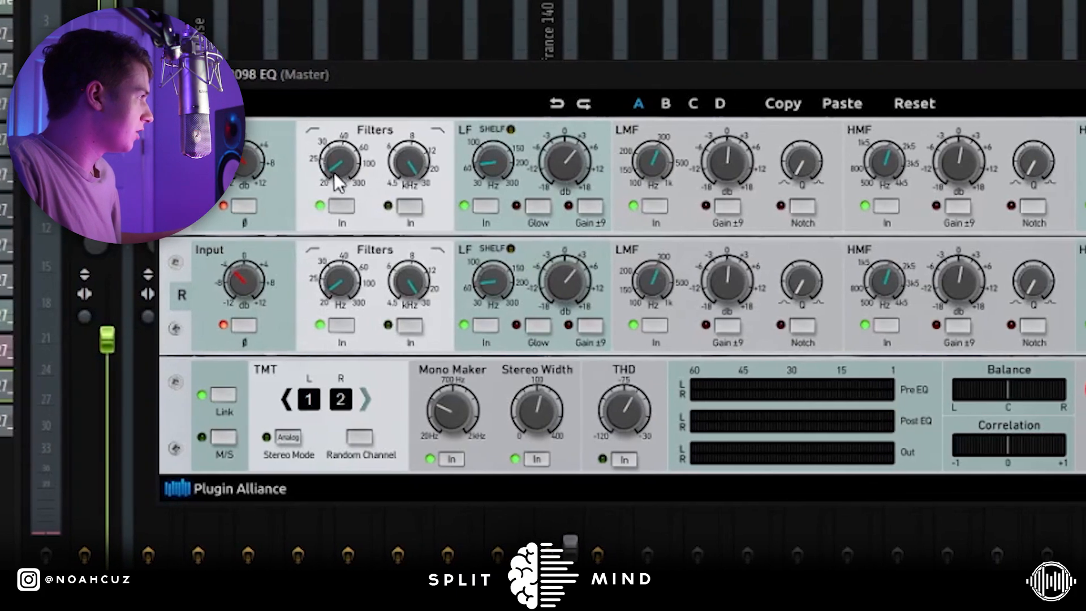
pyautogui.moveTo(448, 419)
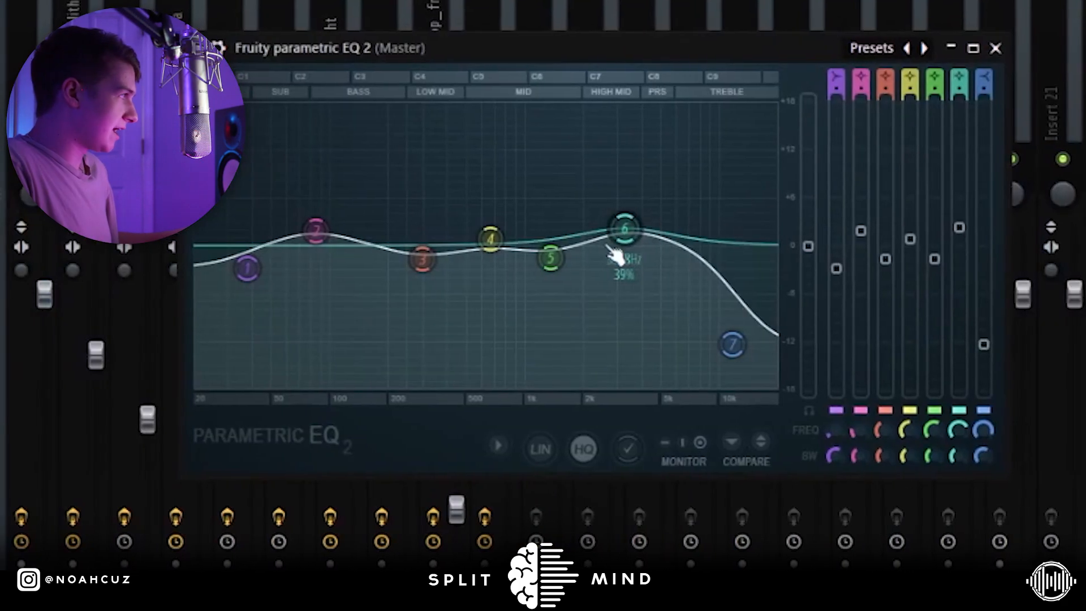
pyautogui.moveTo(437, 259)
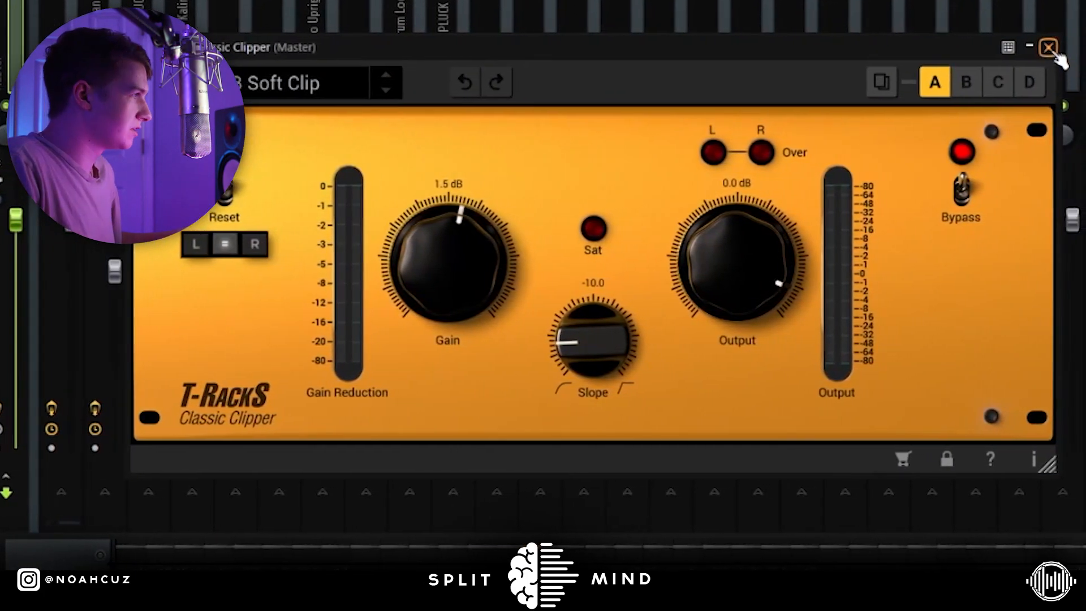
pyautogui.click(1075, 48)
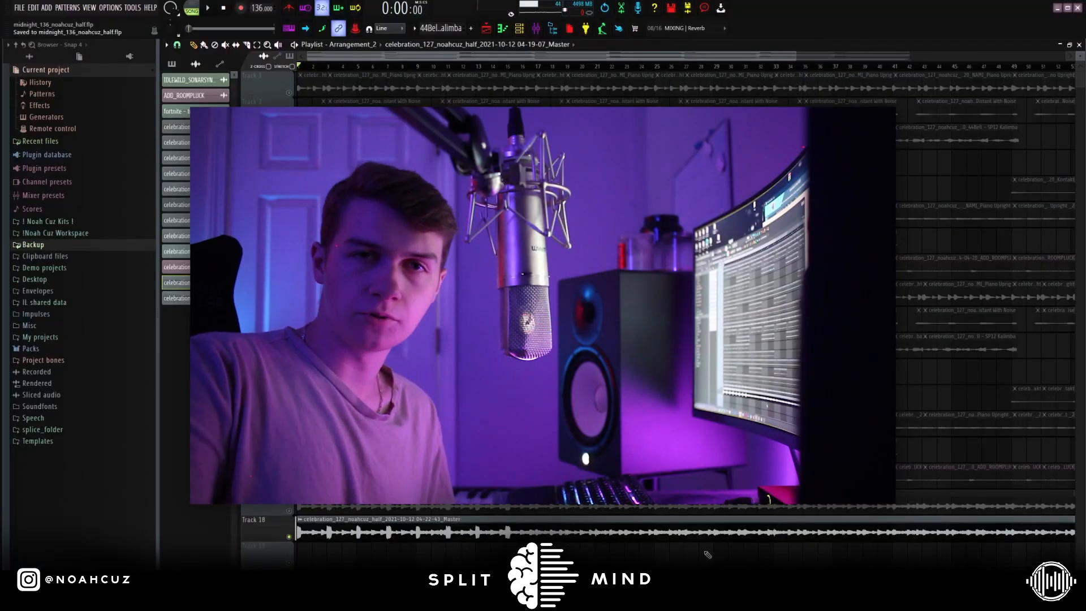